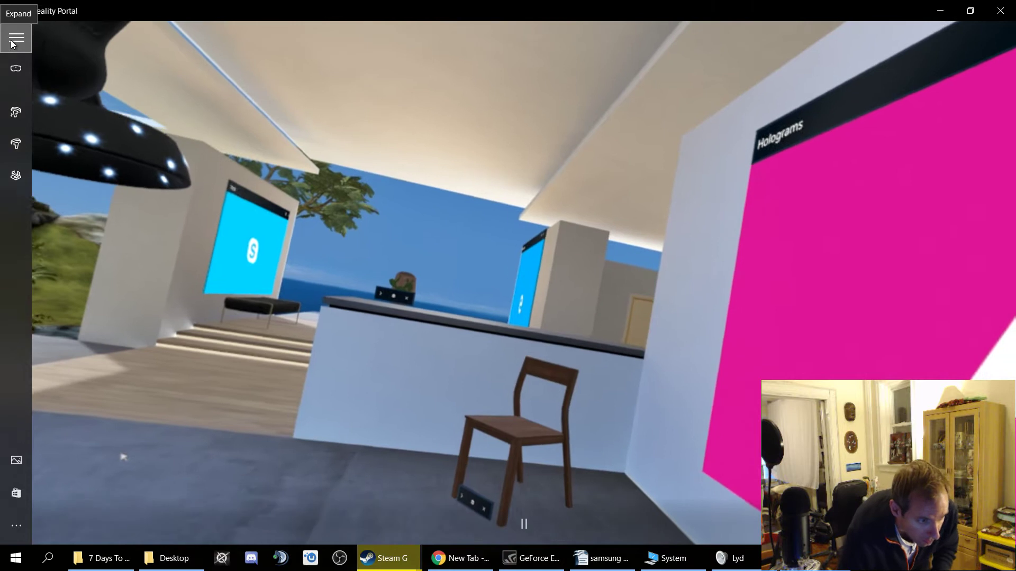
Step: Rerun the headset setup from the expanded side pane to reach the room-scale or seated choice
{"action": "left_click", "coordinate": [16, 43]}
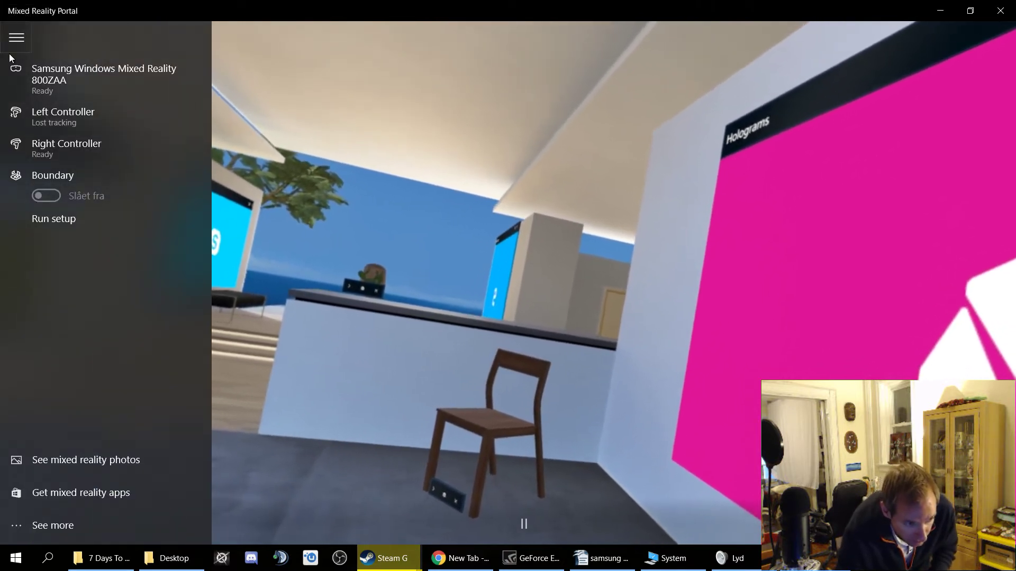
{"action": "left_click", "coordinate": [57, 222]}
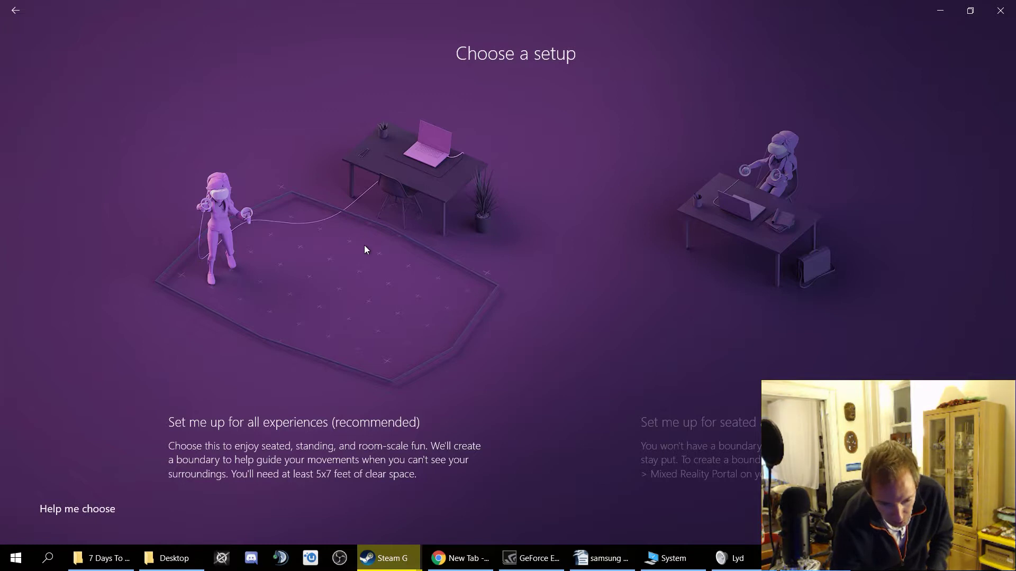
Step: Choose 'Set me up for all experiences', center the headset toward the PC, and begin boundary tracing
{"action": "left_click", "coordinate": [364, 242]}
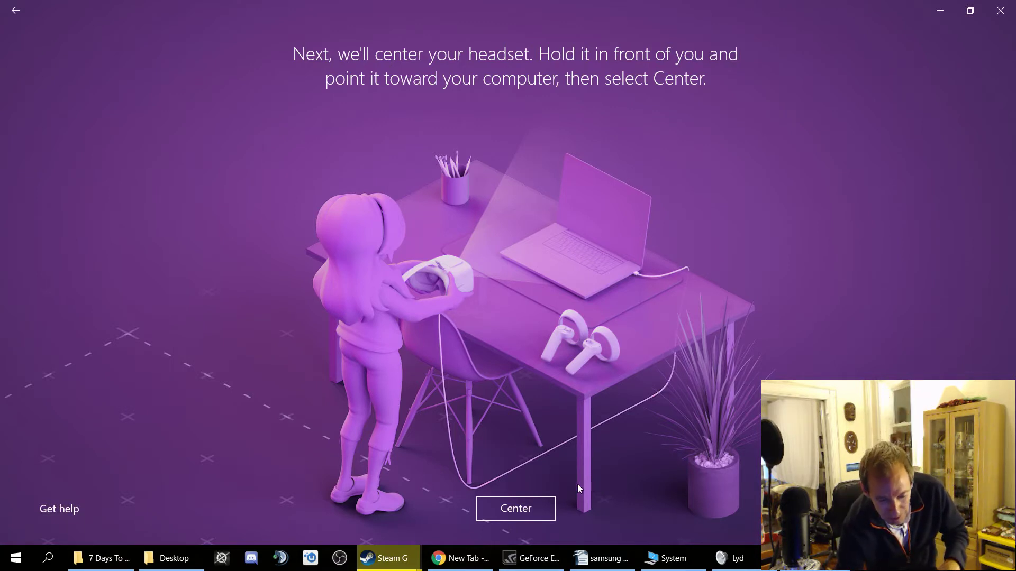
{"action": "left_click", "coordinate": [532, 510]}
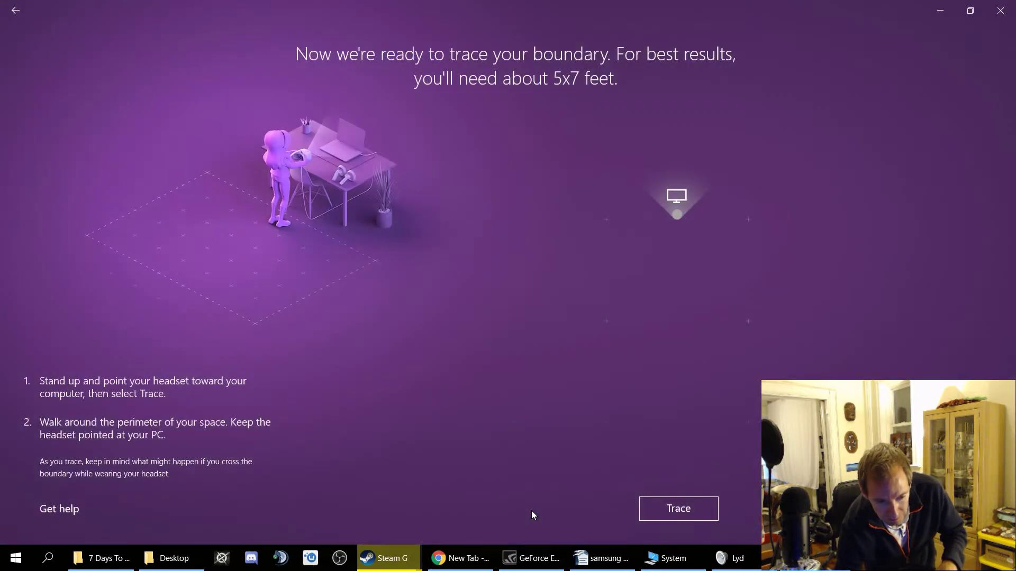
{"action": "left_click", "coordinate": [692, 514]}
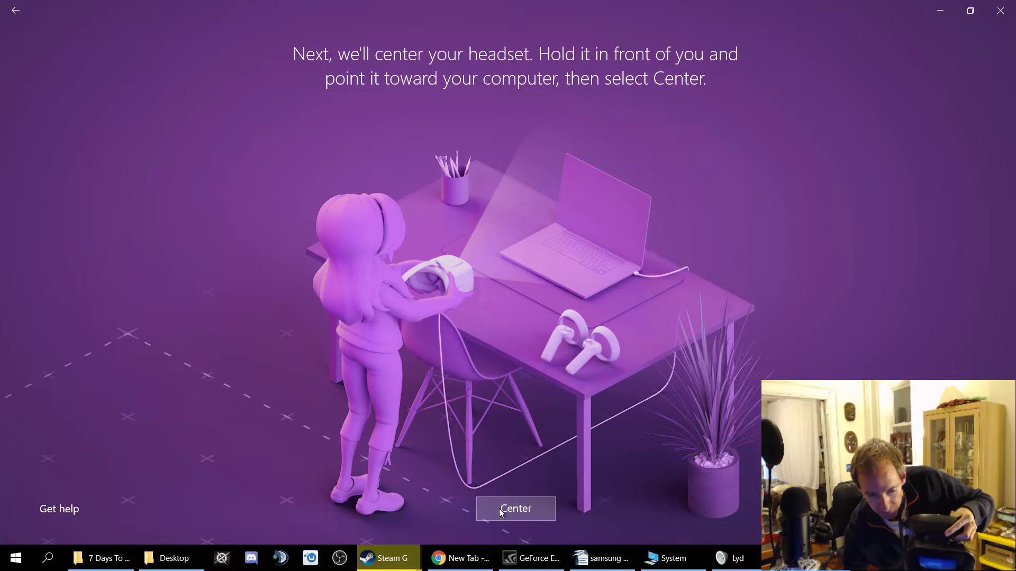
Step: Center the headset again and retrace the room boundary around the play space
{"action": "left_click", "coordinate": [501, 510]}
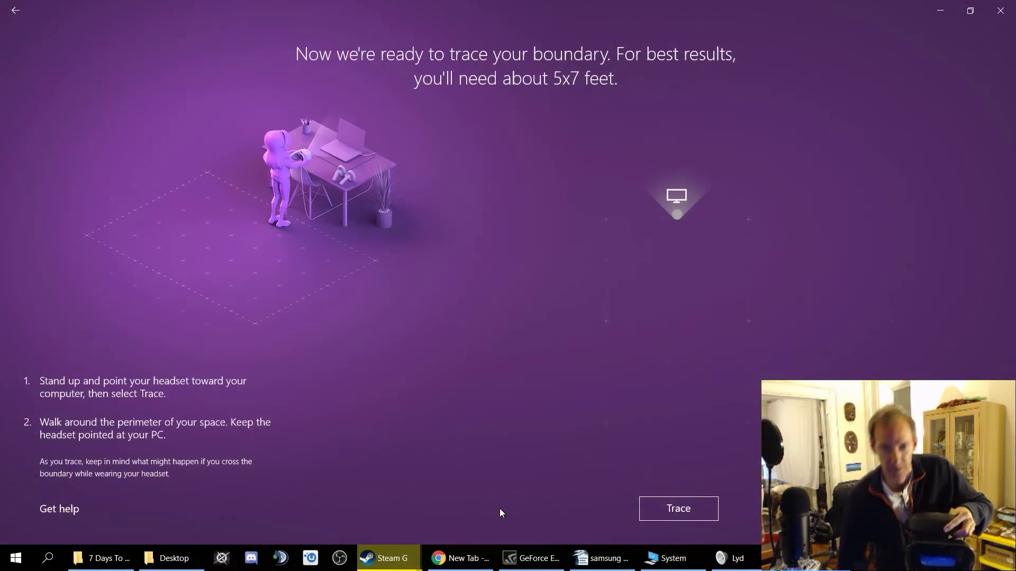
{"action": "left_click", "coordinate": [690, 510]}
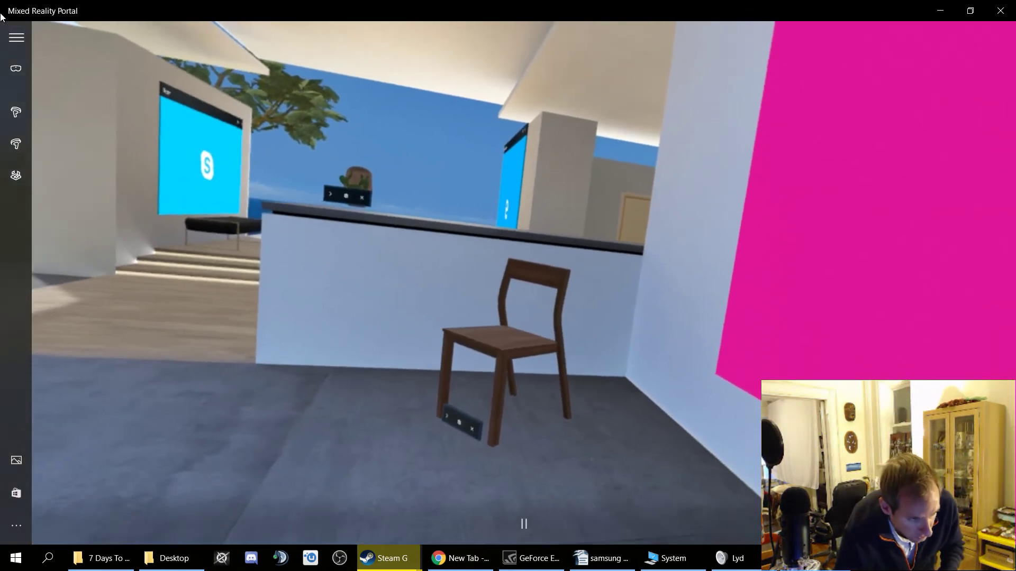
Step: Rerun setup as 'Set me up for seated and standing', confirming no boundary, and center the headset
{"action": "left_click", "coordinate": [12, 45]}
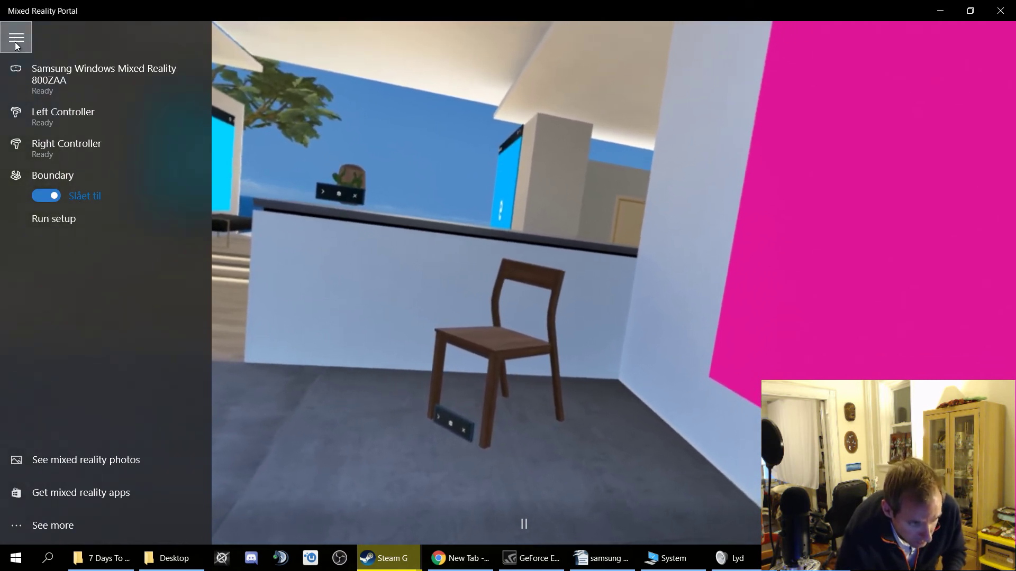
{"action": "left_click", "coordinate": [58, 219]}
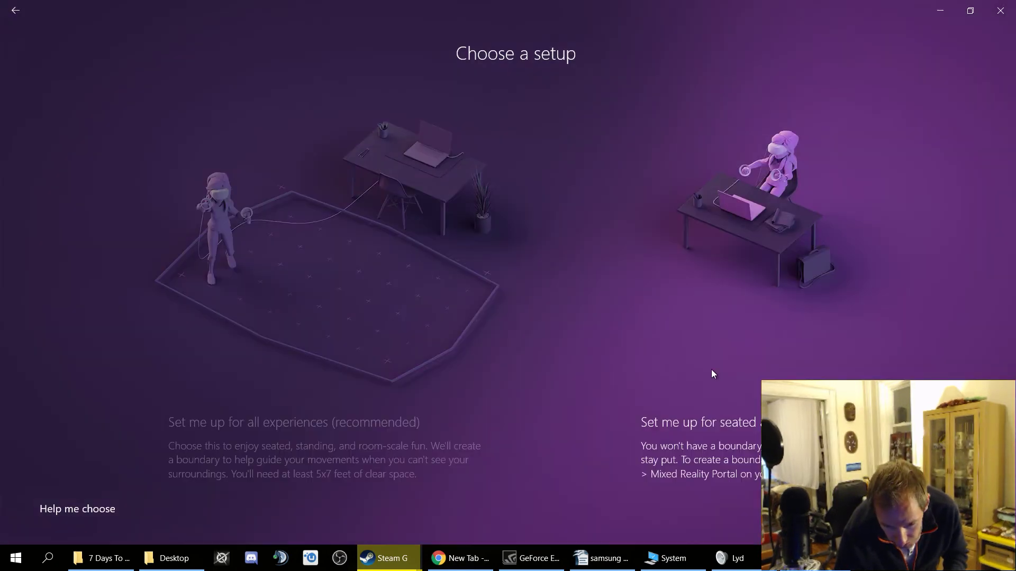
{"action": "left_click", "coordinate": [711, 368]}
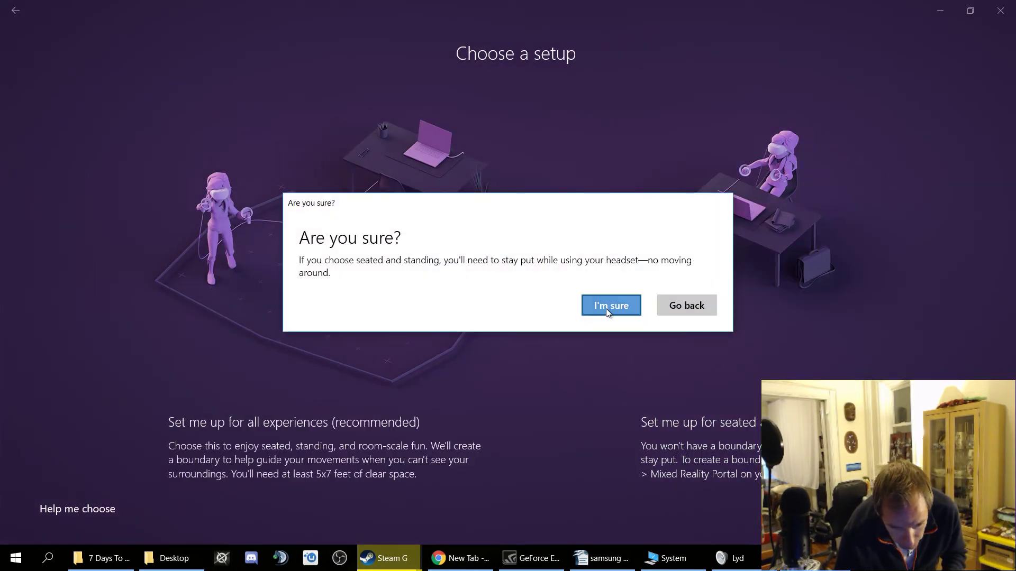
{"action": "left_click", "coordinate": [607, 309]}
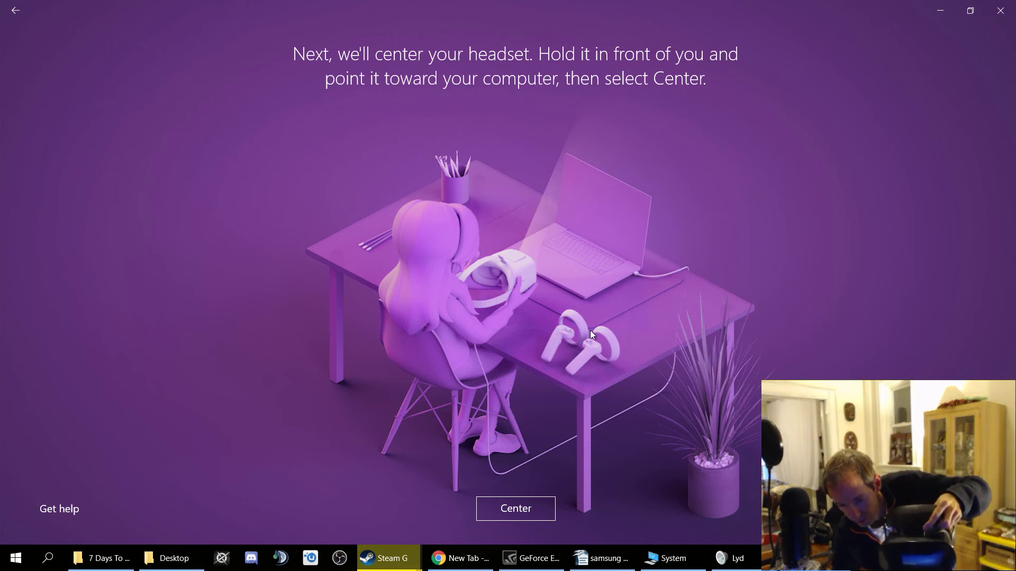
{"action": "left_click", "coordinate": [530, 515]}
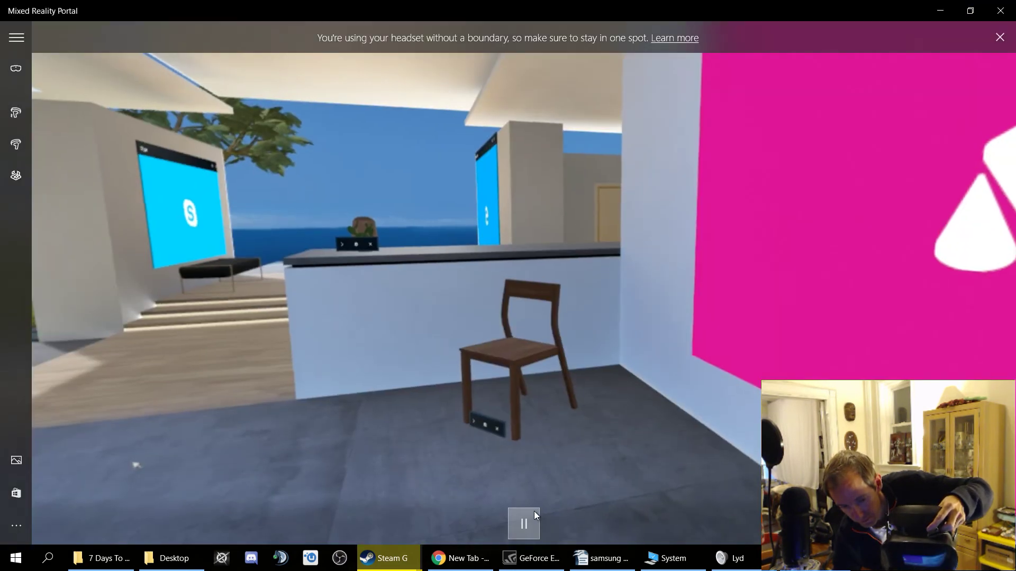